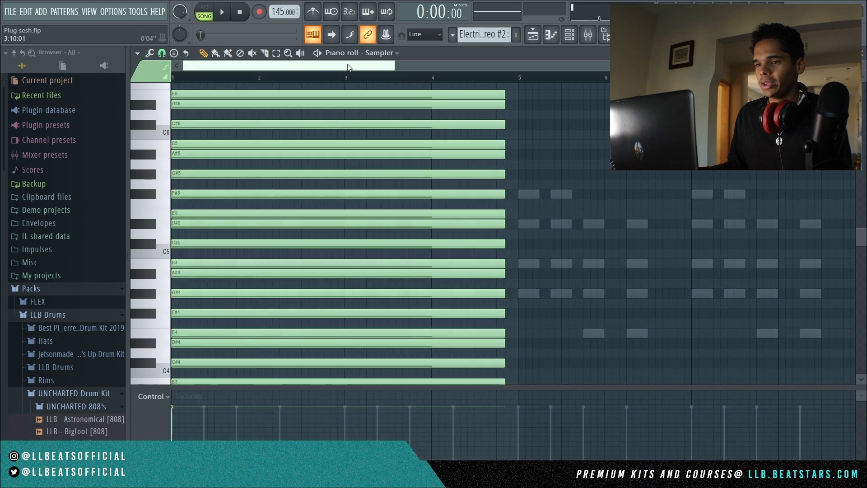
Switch the piano roll from the Sampler channel to the Electric88 Stereo channel.
left_click(137, 53)
mouse_move(158, 116)
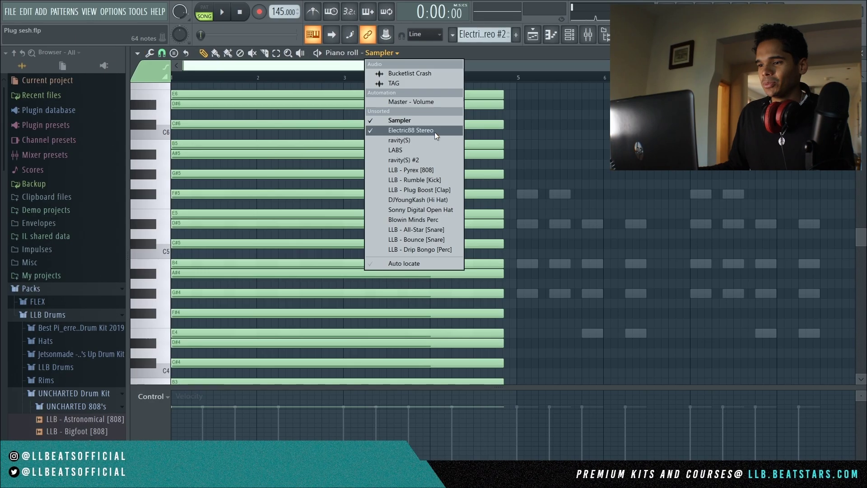
left_click(435, 132)
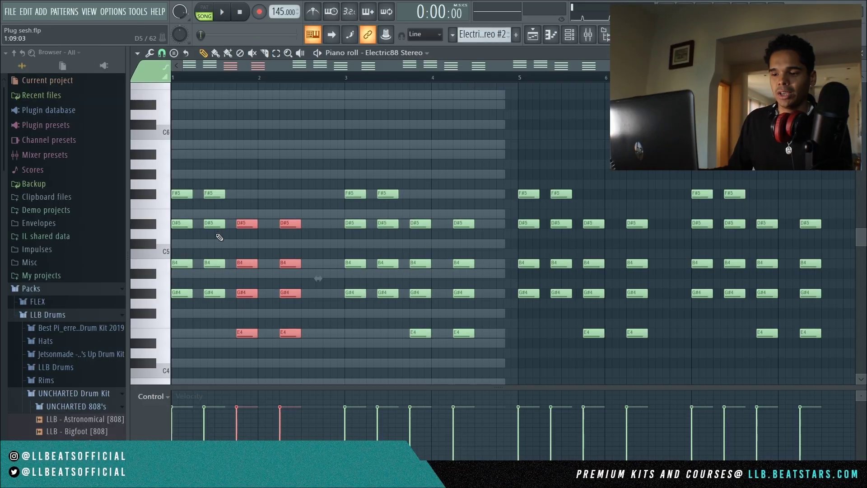
Highlight the chord groups in bars 1 and 2 of the Electric88 Stereo pattern, clear the selection, and play the pattern.
mouse_move(177, 180)
left_mouse_down()
mouse_move(193, 259)
mouse_move(225, 315)
left_mouse_up()
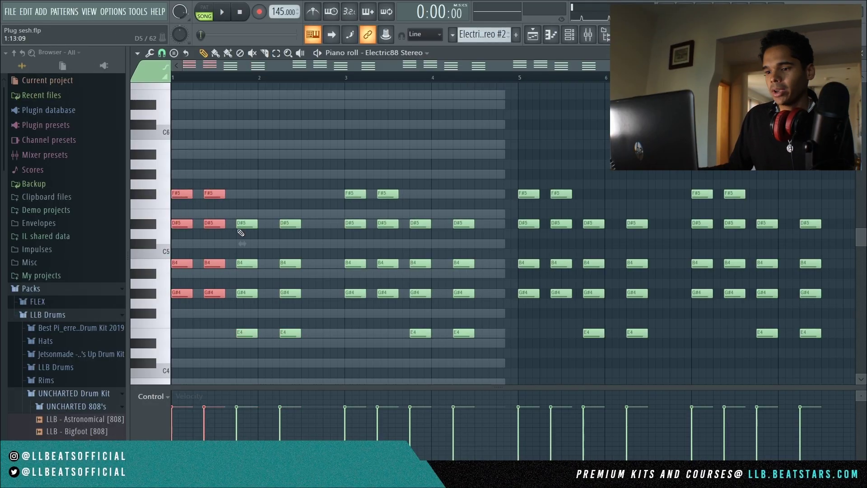
left_click_drag(237, 213, 317, 342)
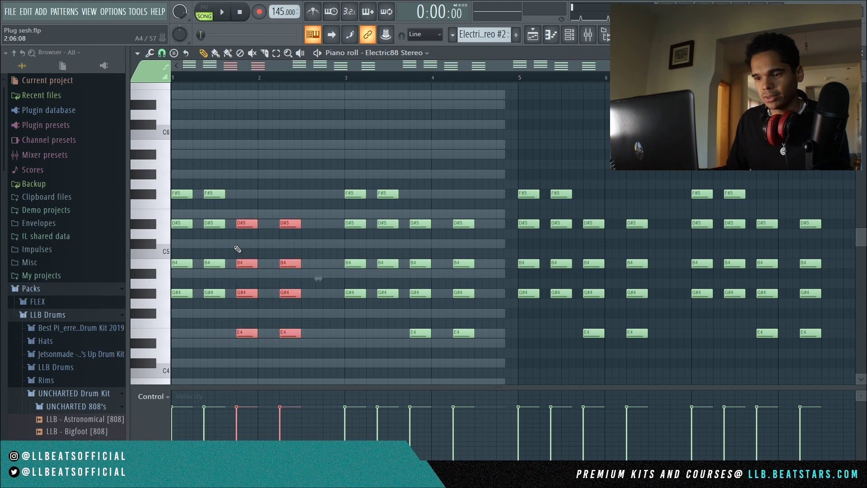
left_click_drag(177, 171, 336, 366)
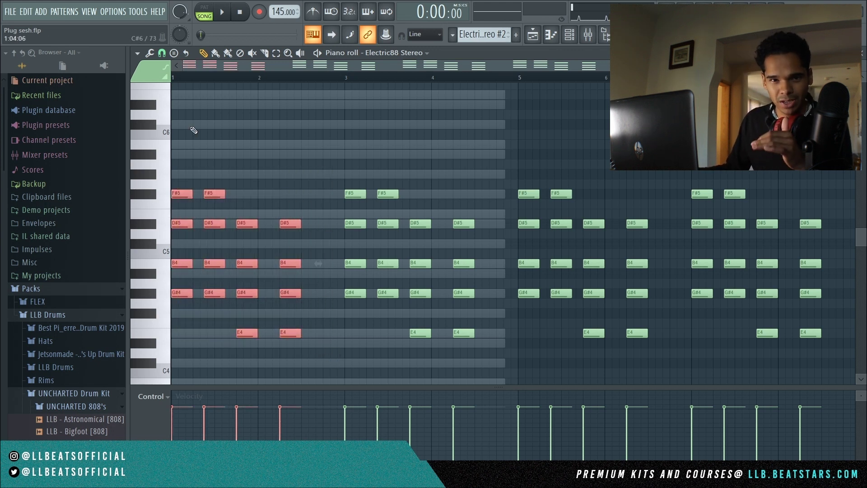
left_click(248, 137)
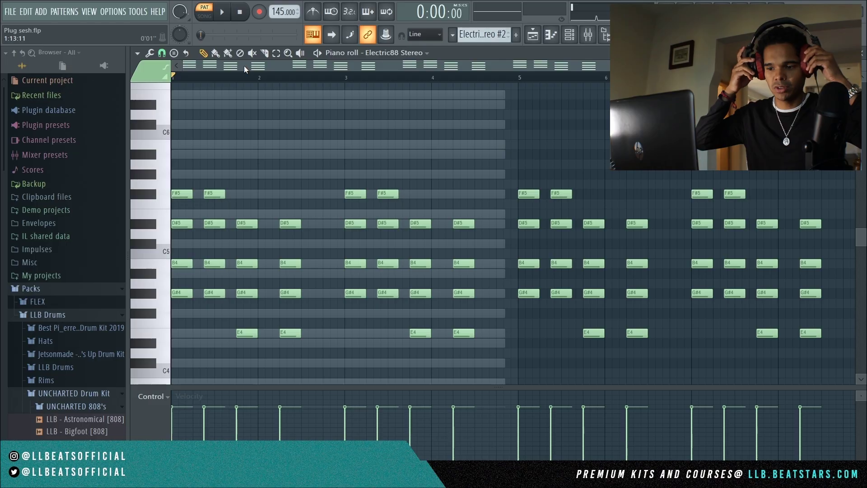
key("space")
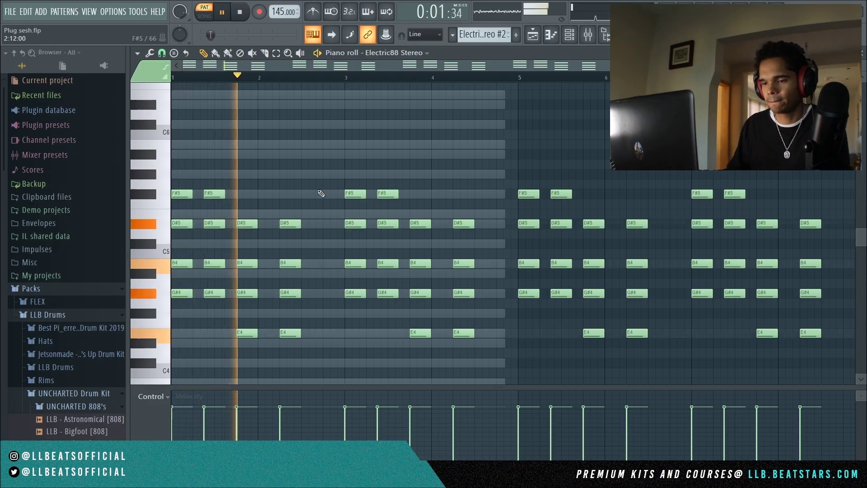
scroll(321, 193, "down", 3)
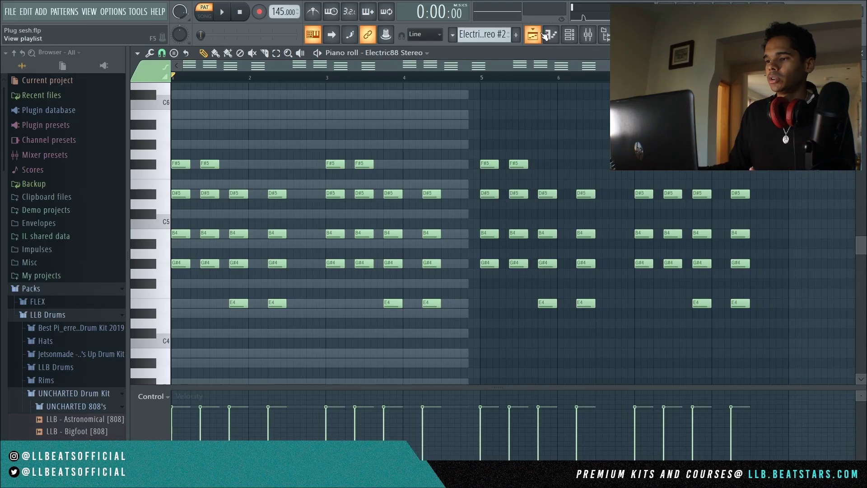
Open the LABS pattern's notes from the playlist and bring up the LABS instrument through the channel rack.
left_click(545, 34)
scroll(402, 215, "down", 3)
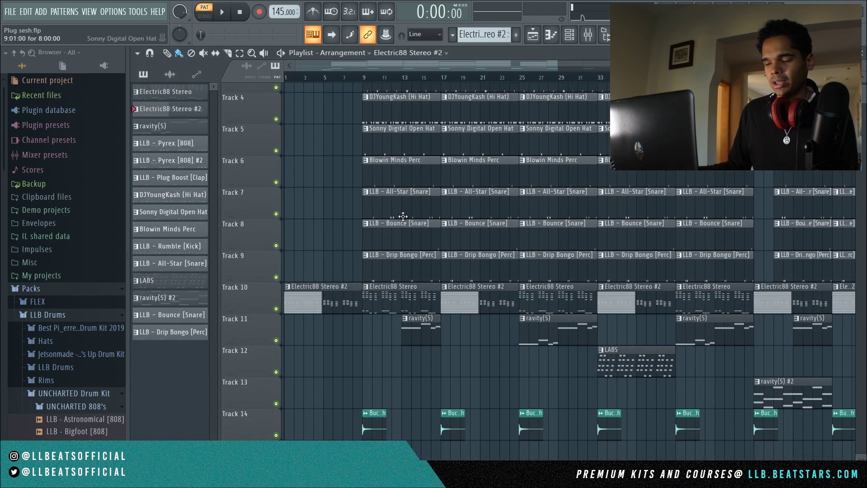
left_click(551, 42)
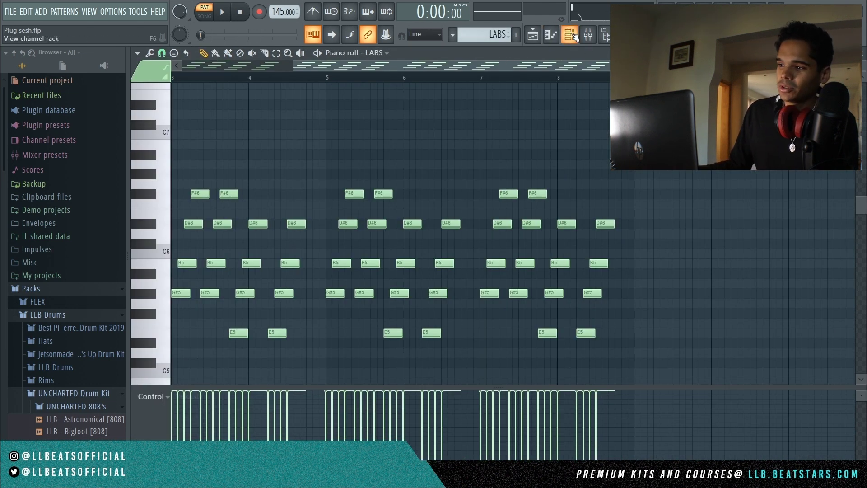
left_click(571, 35)
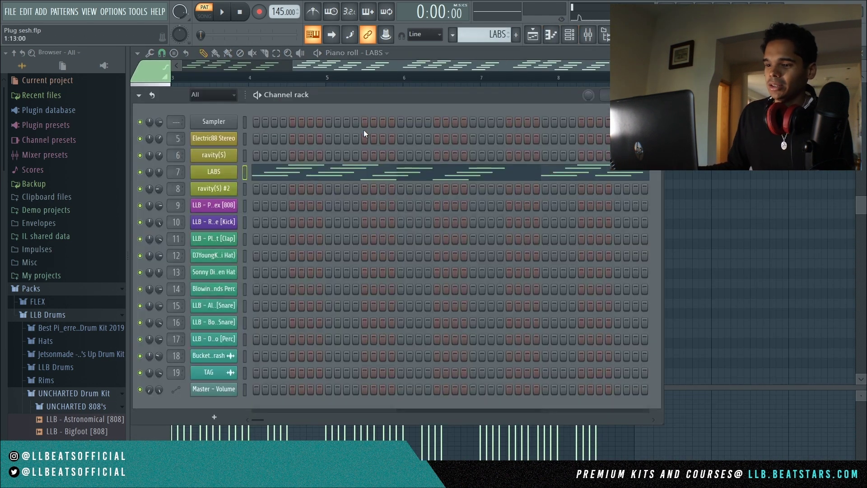
left_click(235, 172)
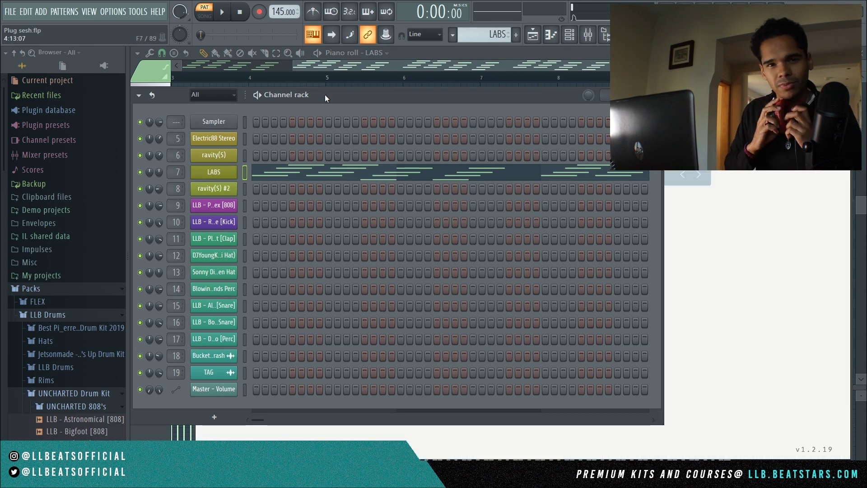
Play the LABS pattern while viewing its notes in the piano roll, and return to the playlist.
key("space")
key("F5")
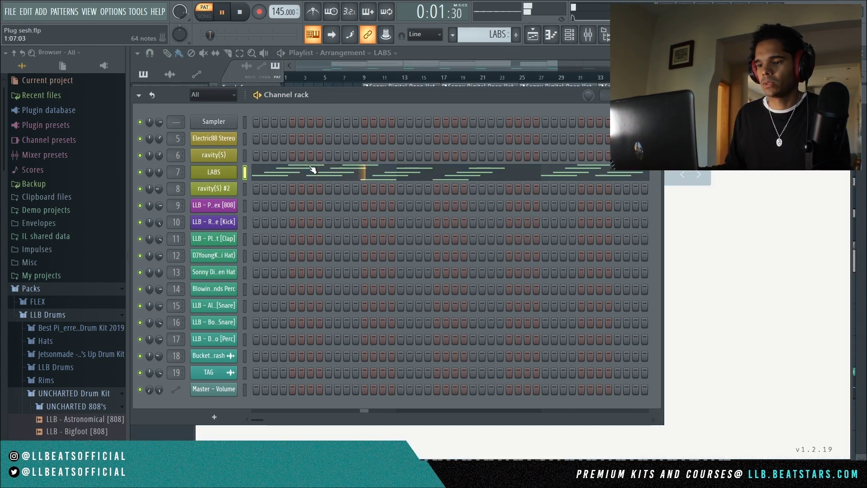
left_click(312, 169)
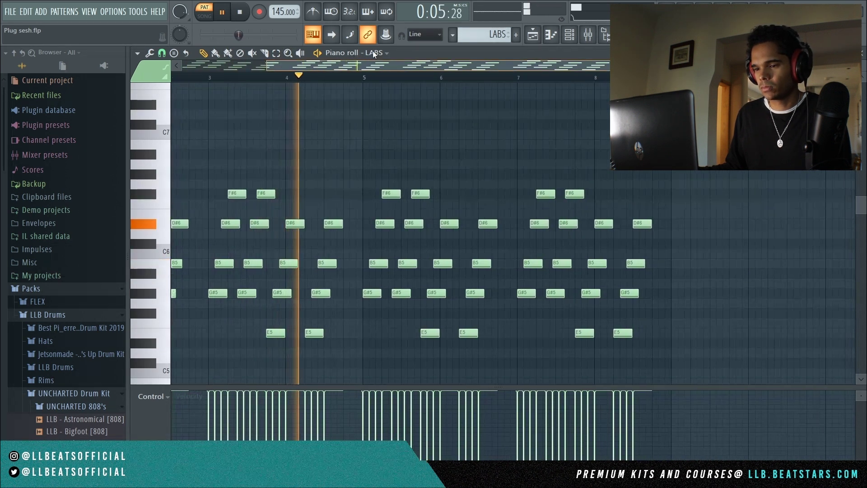
left_click(536, 37)
key("space")
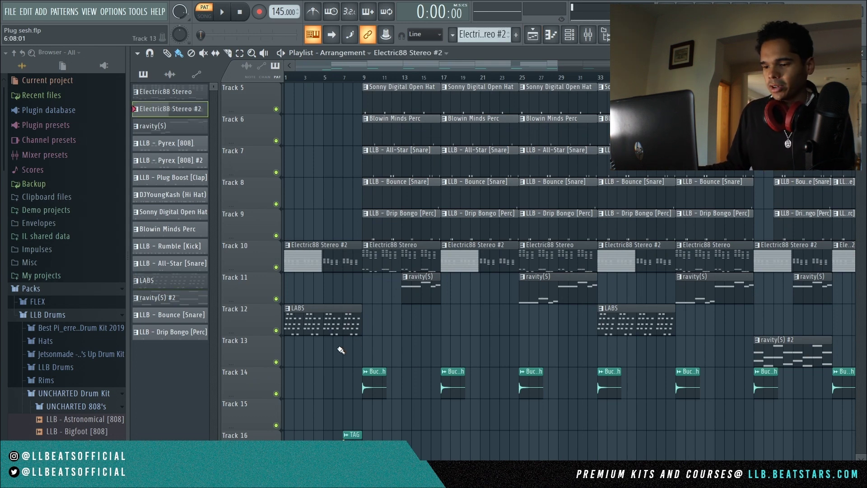
Open the Strumizer for the LABS notes in the piano roll and close it without applying it.
double_click(330, 335)
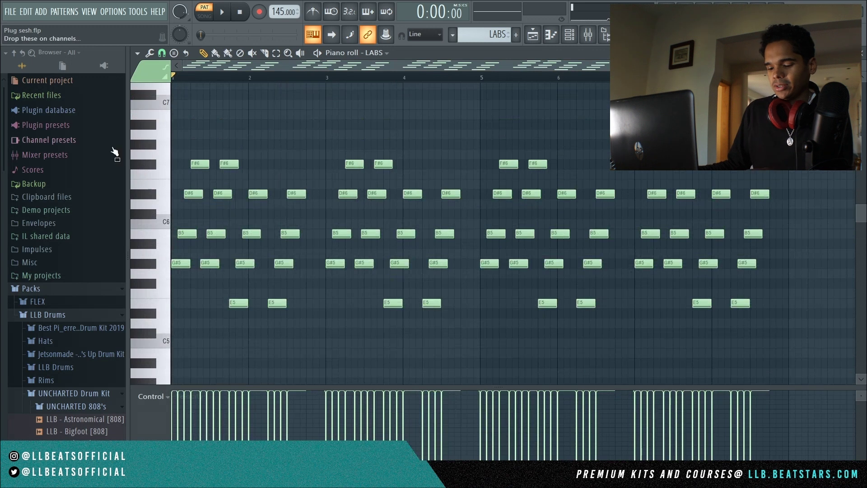
key("alt+s")
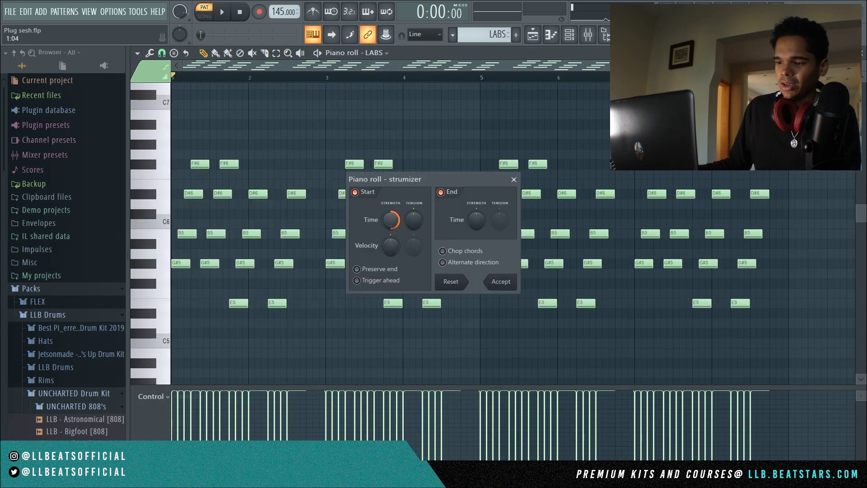
left_click(514, 180)
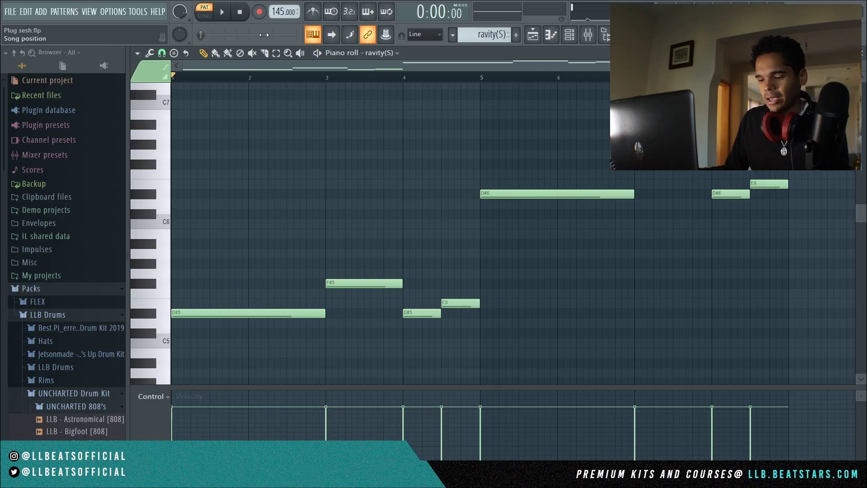
Play the ravity(S) melody on its own and in the song, reviewing its notes in the piano roll.
key("space")
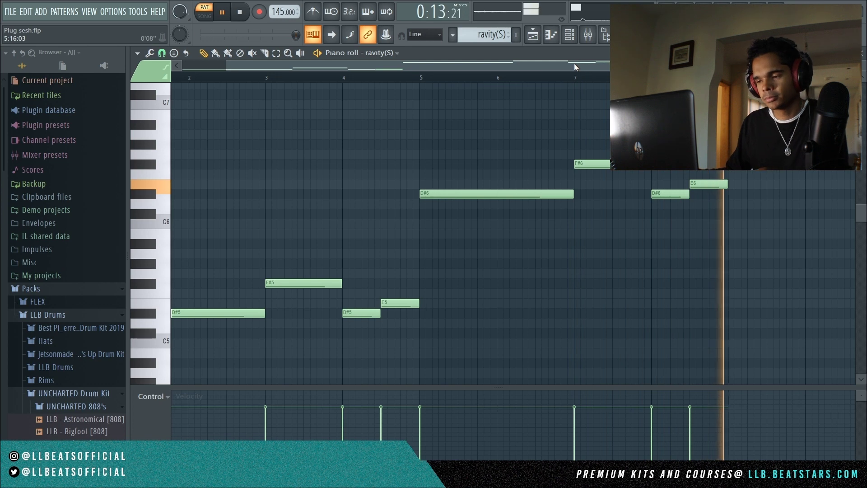
key("space")
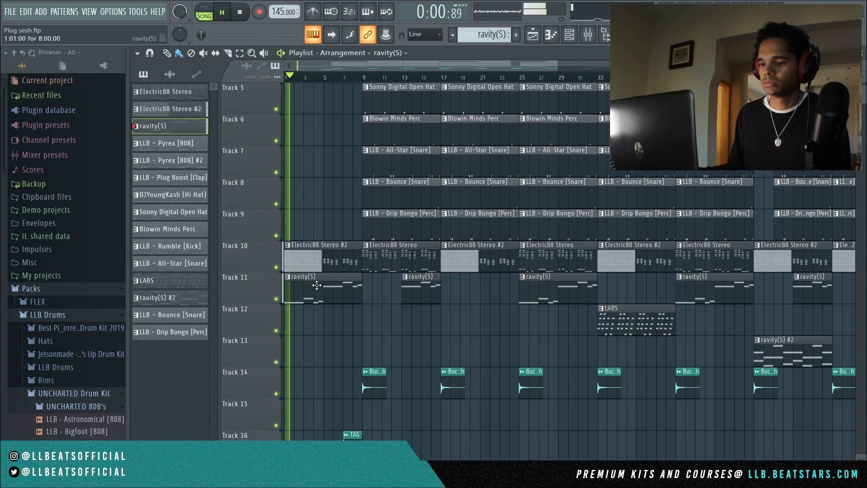
double_click(319, 295)
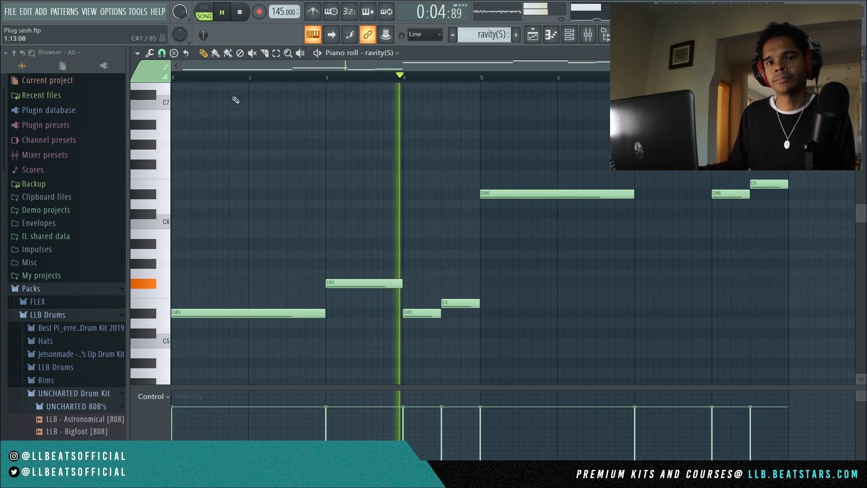
left_click(542, 38)
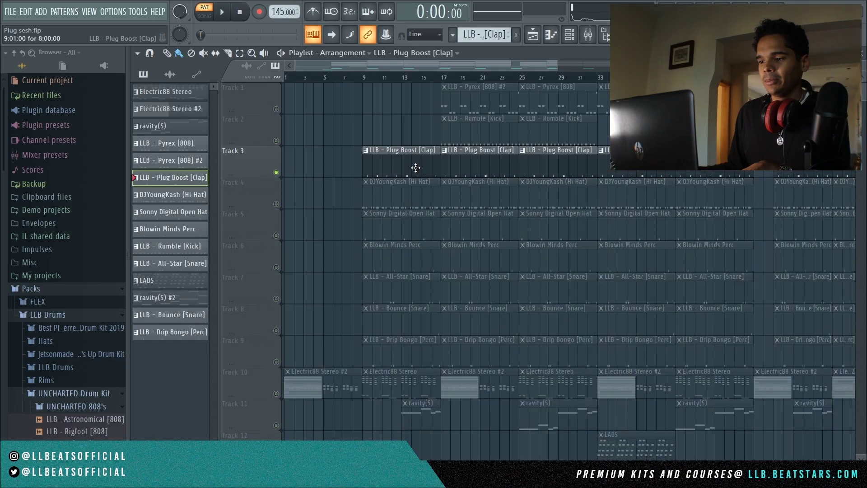
Open the LLB - Plug Boost [Clap] pattern in the piano roll and play it.
double_click(414, 168)
key("space")
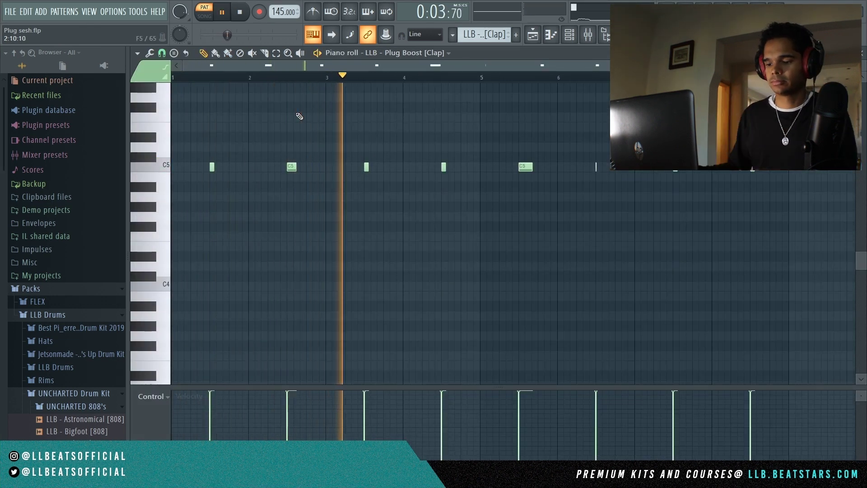
key("space")
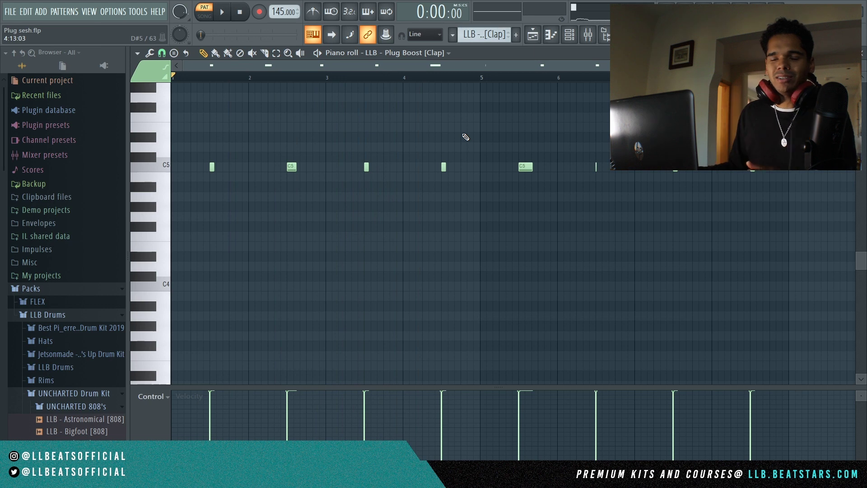
Play the DJYoungKash (Hi Hat) and Sonny Digital Open Hat patterns in the piano roll.
left_click(568, 40)
left_click(452, 236)
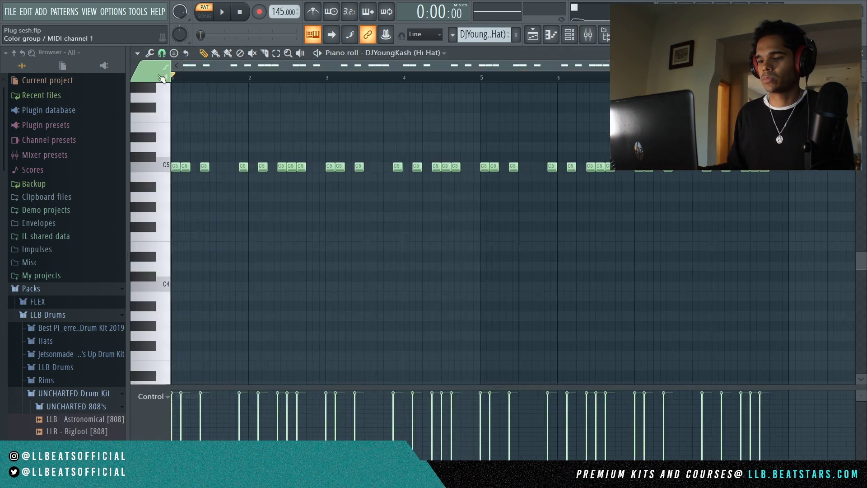
key("space")
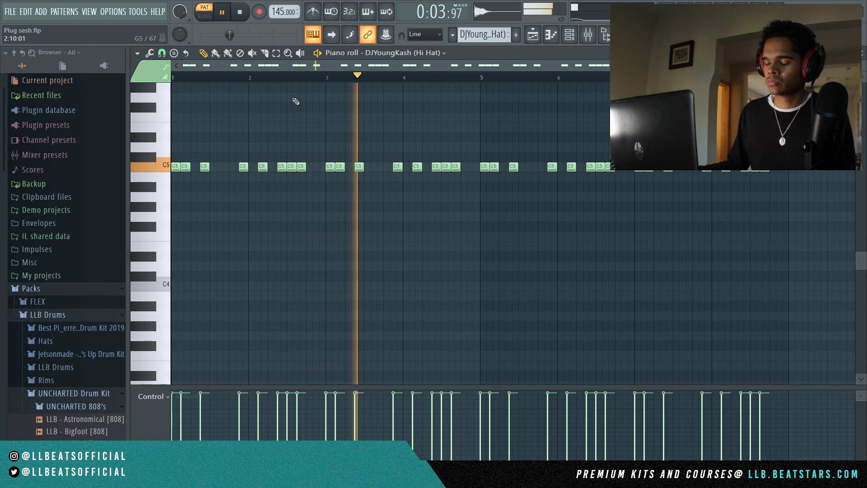
key("space")
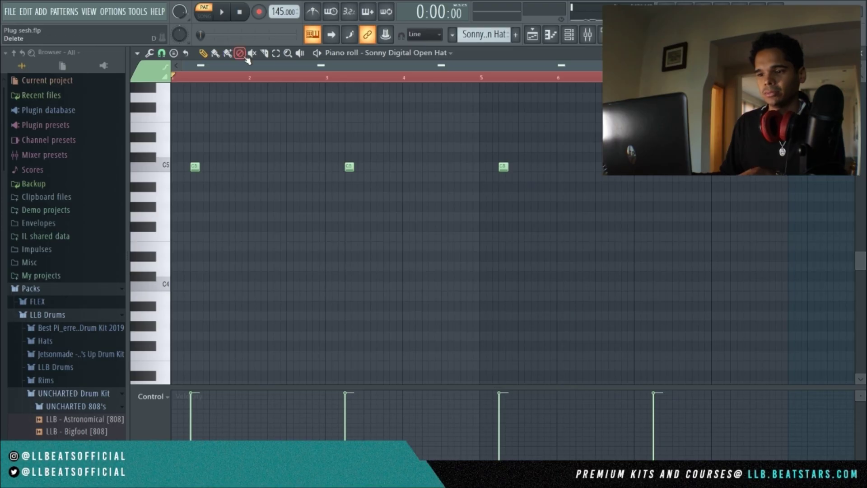
key("l")
key("space")
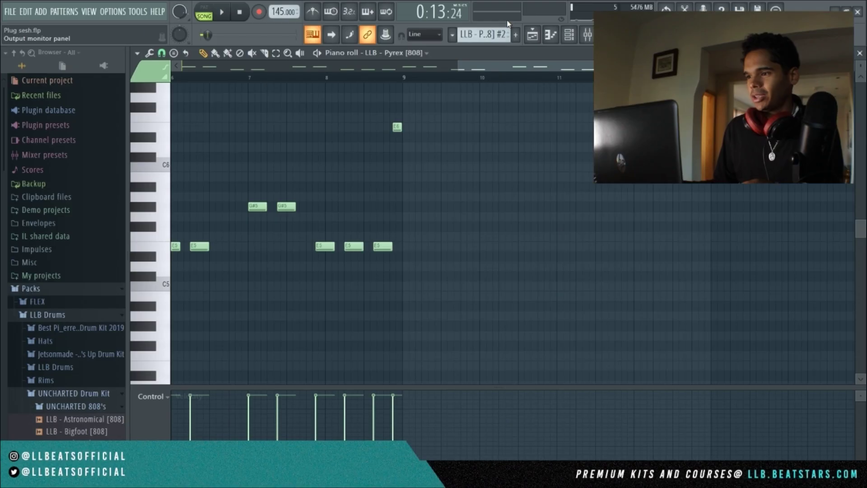
Set playback to pattern mode and play the LLB - Pyrex [808] #2 pattern in the piano roll.
key("z")
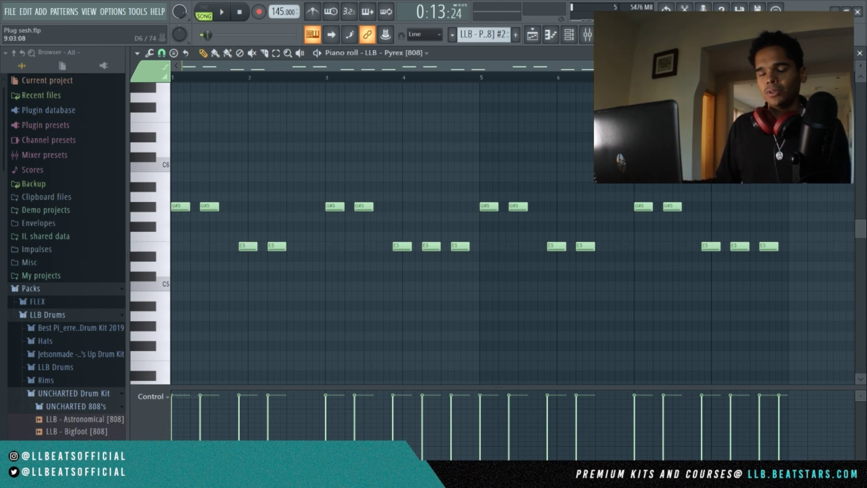
left_click(204, 7)
left_click(222, 12)
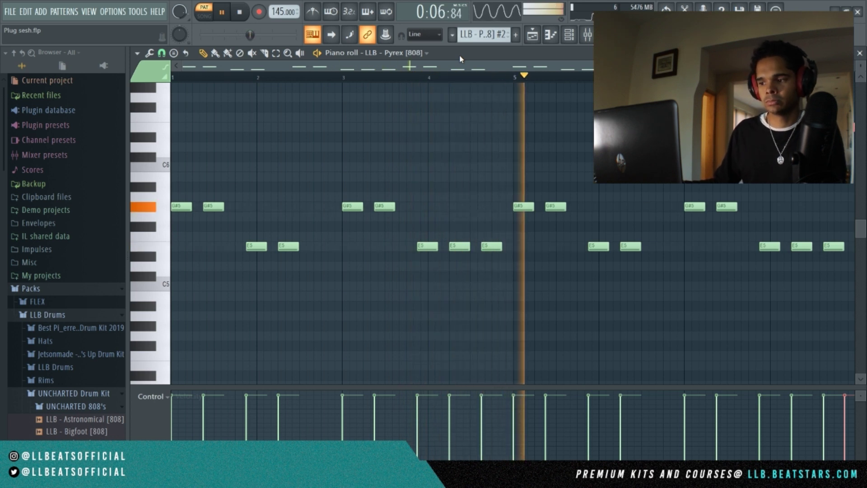
key("space")
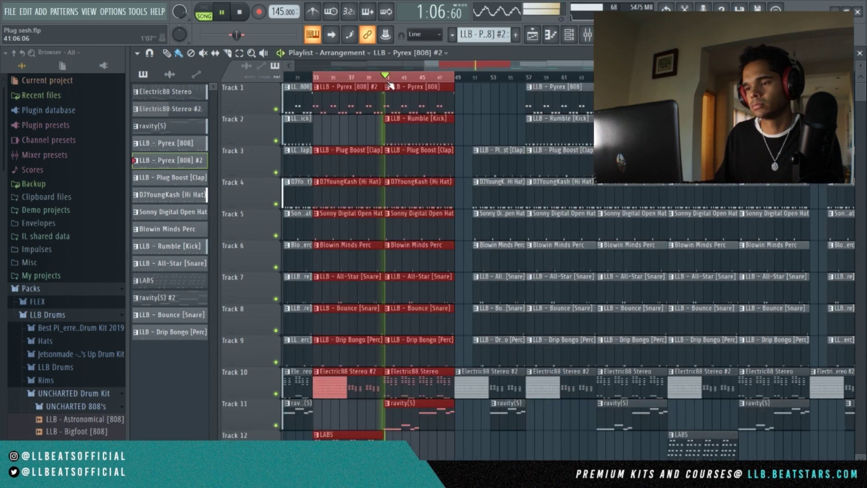
Look over the playlist tracks in the selected section starting at bar 33 during song playback.
scroll(483, 181, "down", 2)
scroll(518, 276, "down", 2)
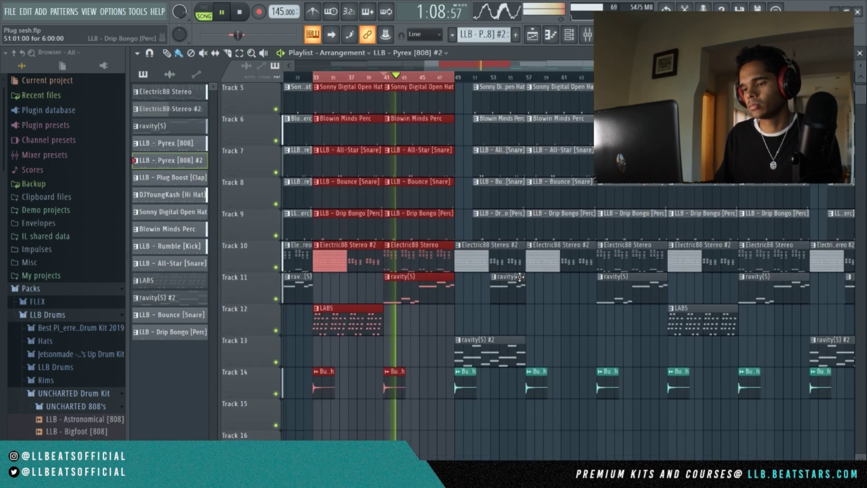
scroll(520, 277, "up", 4)
scroll(520, 277, "up", 1)
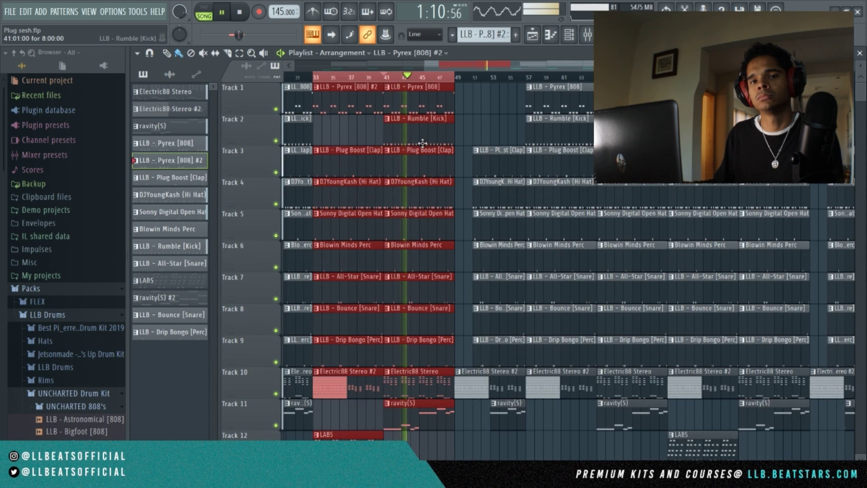